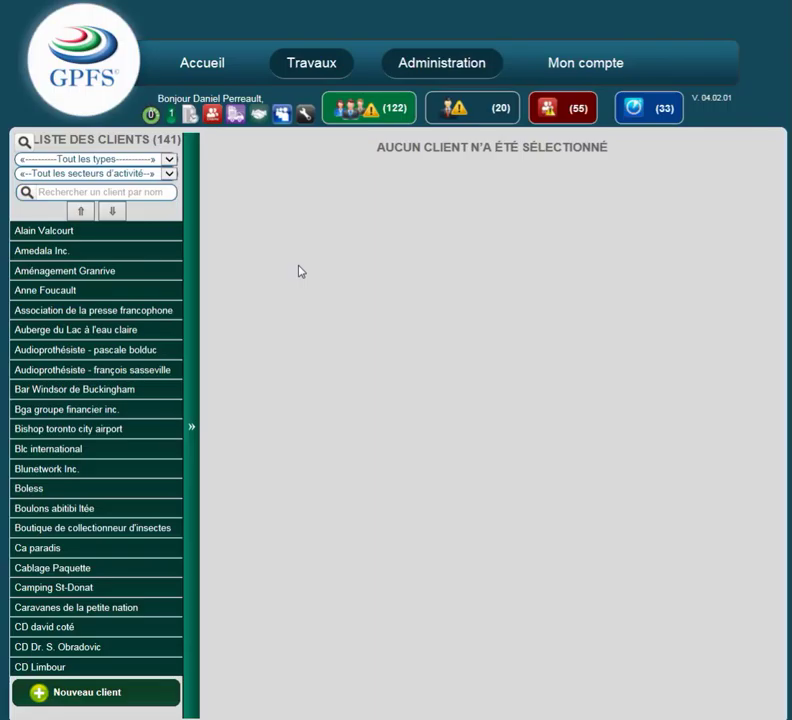
View the supplier, employee and partner lists in turn and return to the client list
{"action": "left_click", "coordinate": [235, 117]}
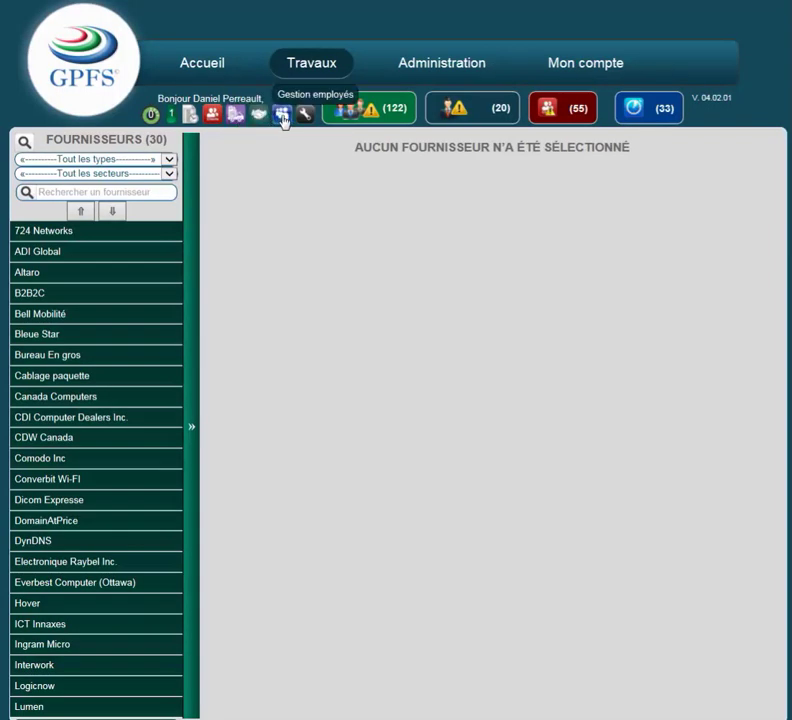
{"action": "left_click", "coordinate": [283, 117]}
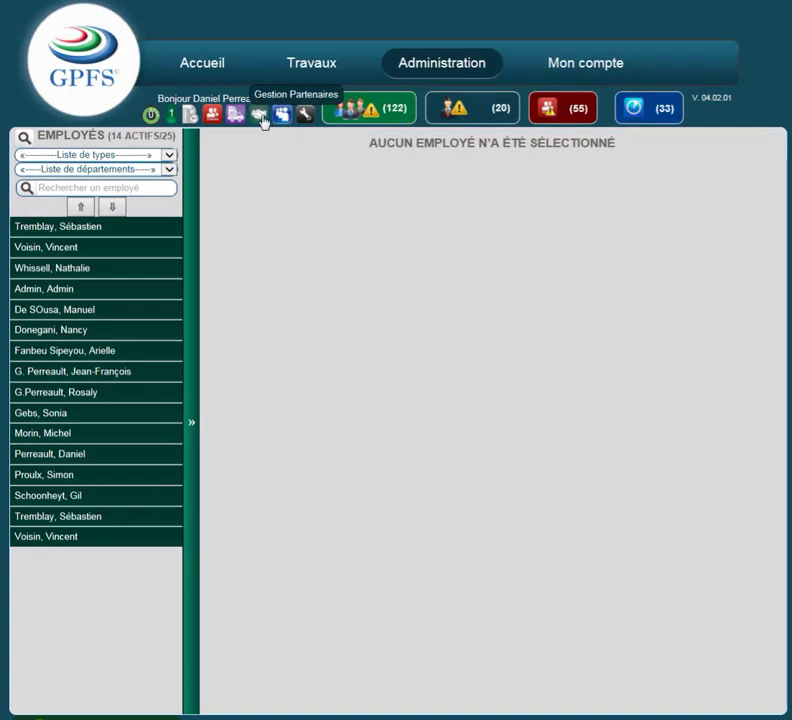
{"action": "left_click", "coordinate": [262, 118]}
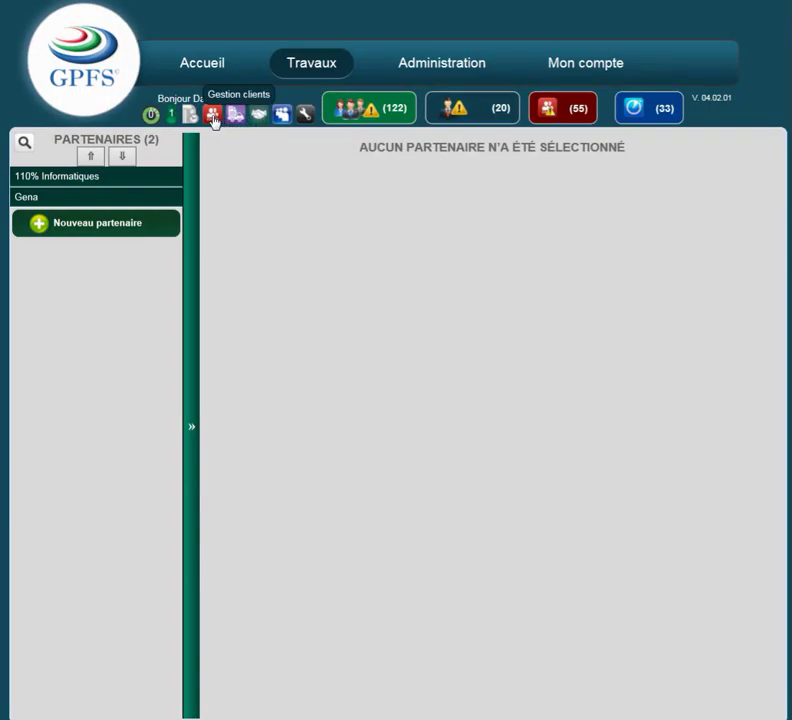
{"action": "left_click", "coordinate": [213, 118]}
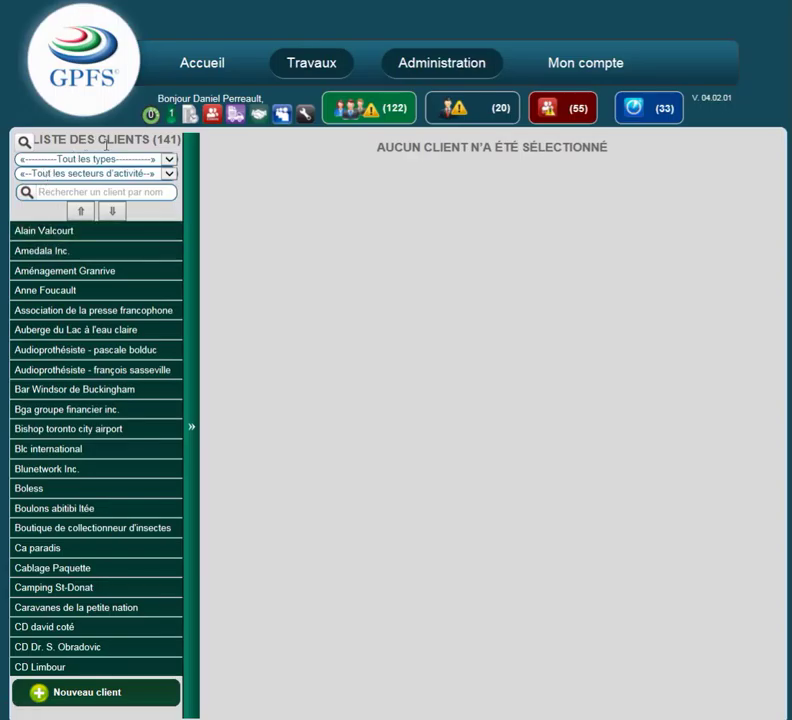
Filter the client list by the type Clients Juridique, and reset it to all types
{"action": "left_click", "coordinate": [165, 160]}
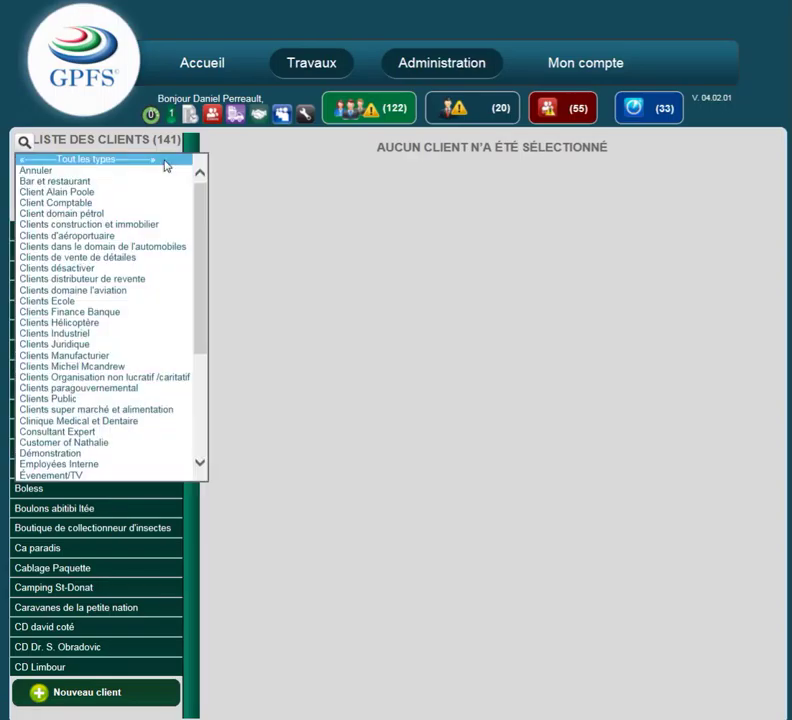
{"action": "left_click", "coordinate": [72, 344]}
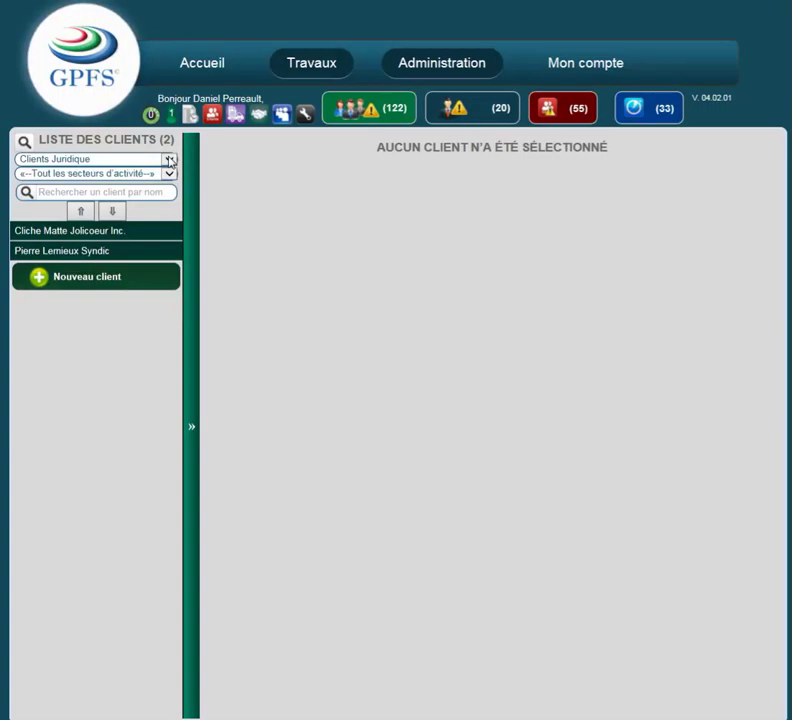
{"action": "left_click", "coordinate": [169, 162]}
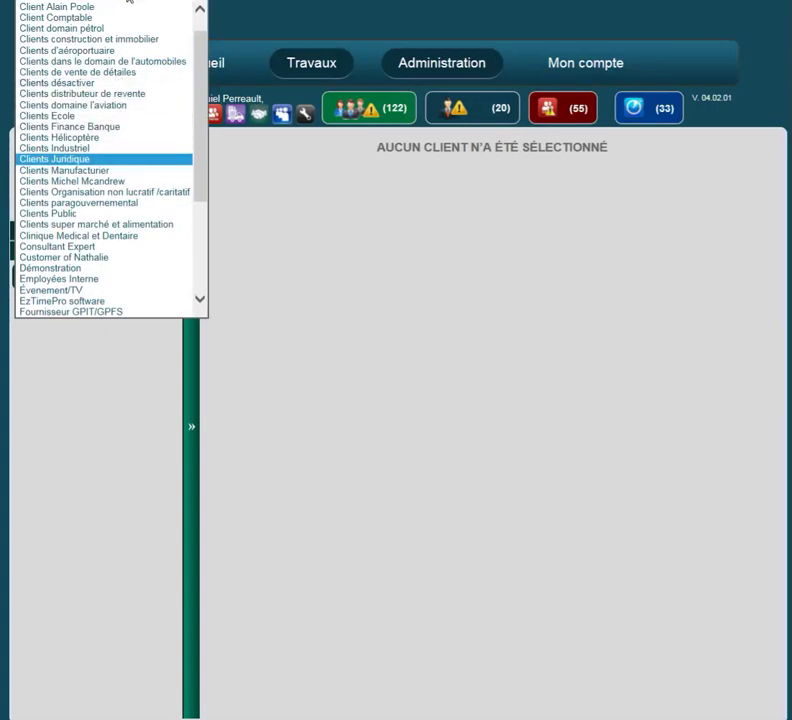
{"action": "scroll", "coordinate": [94, 25], "scroll_direction": "up", "scroll_amount": 1}
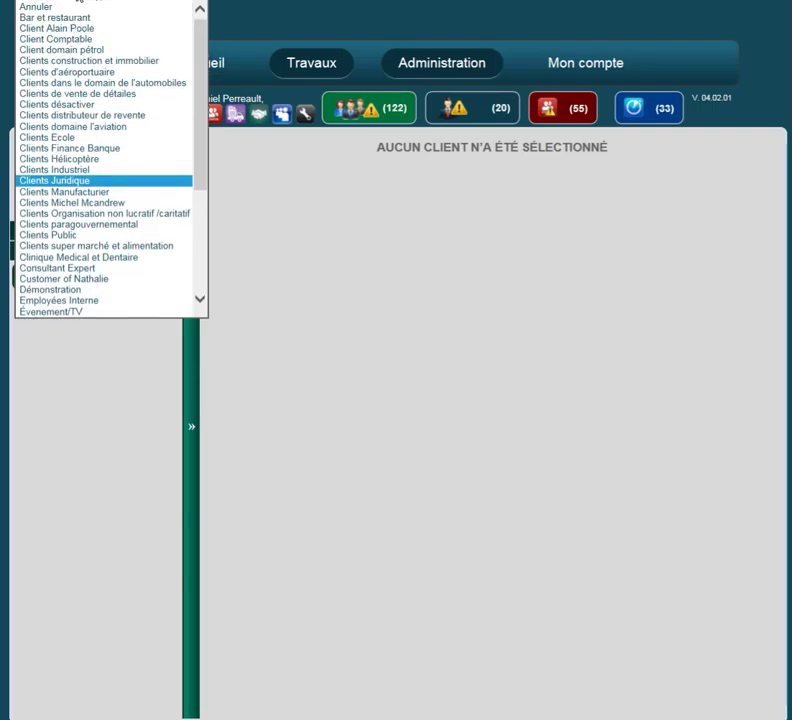
{"action": "left_click", "coordinate": [82, 1]}
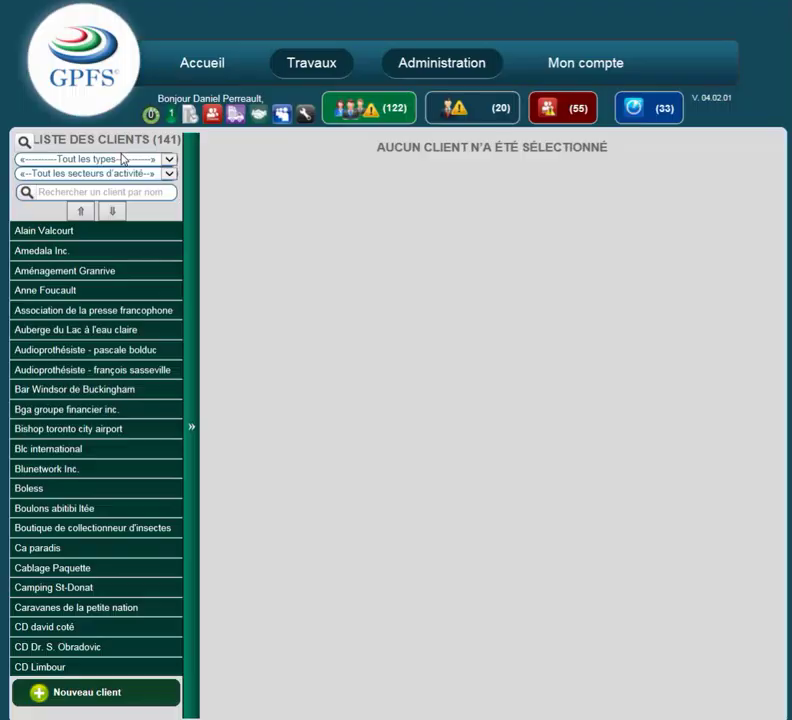
Filter the client list by the activity sector Clinique dentaire, and reset it to all sectors
{"action": "left_click", "coordinate": [171, 176]}
{"action": "left_click", "coordinate": [171, 176]}
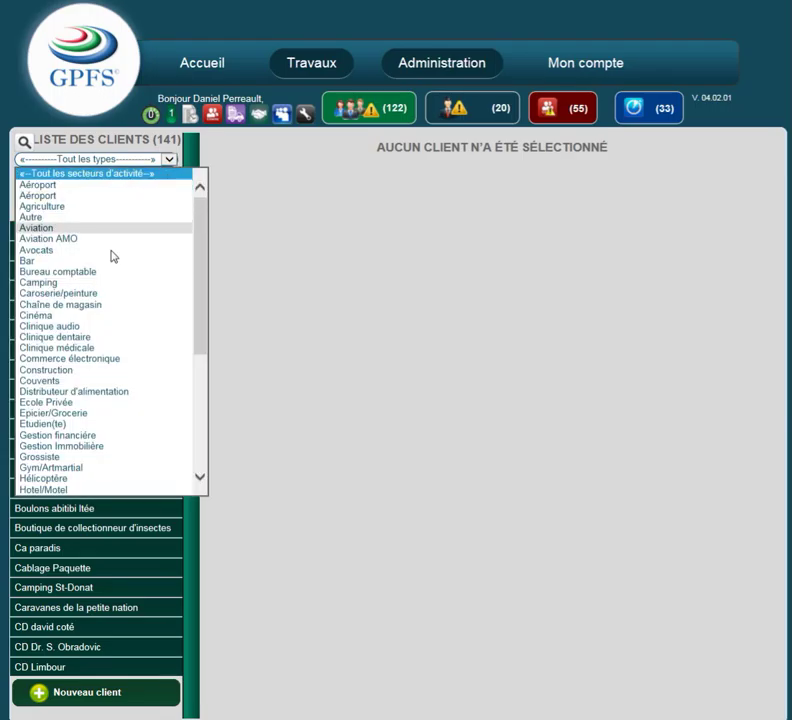
{"action": "left_click", "coordinate": [70, 338]}
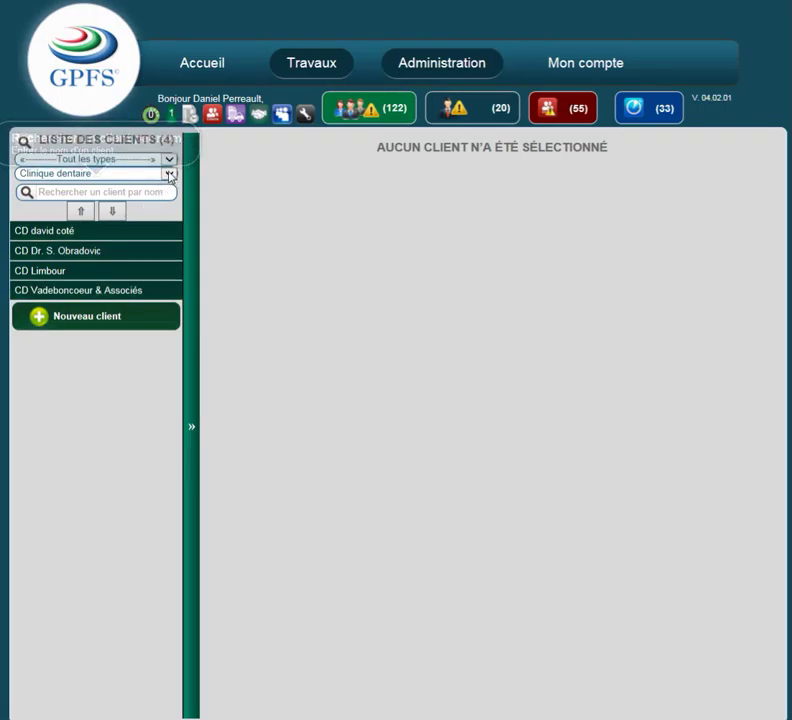
{"action": "left_click", "coordinate": [171, 176]}
{"action": "left_click", "coordinate": [82, 9]}
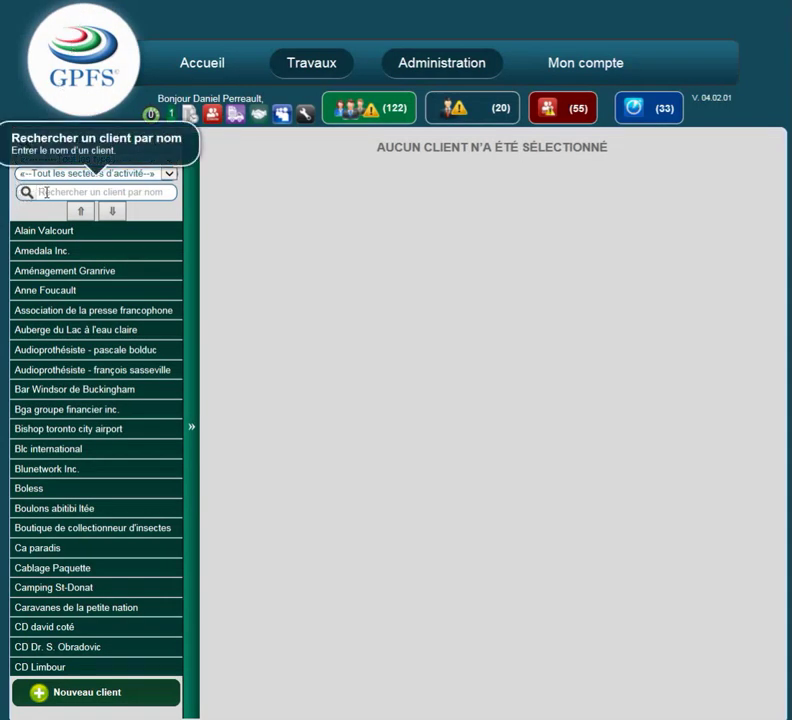
Search the clients by name for "am" and open the Amedala Inc. record
{"action": "left_click", "coordinate": [46, 192]}
{"action": "type", "text": "am"}
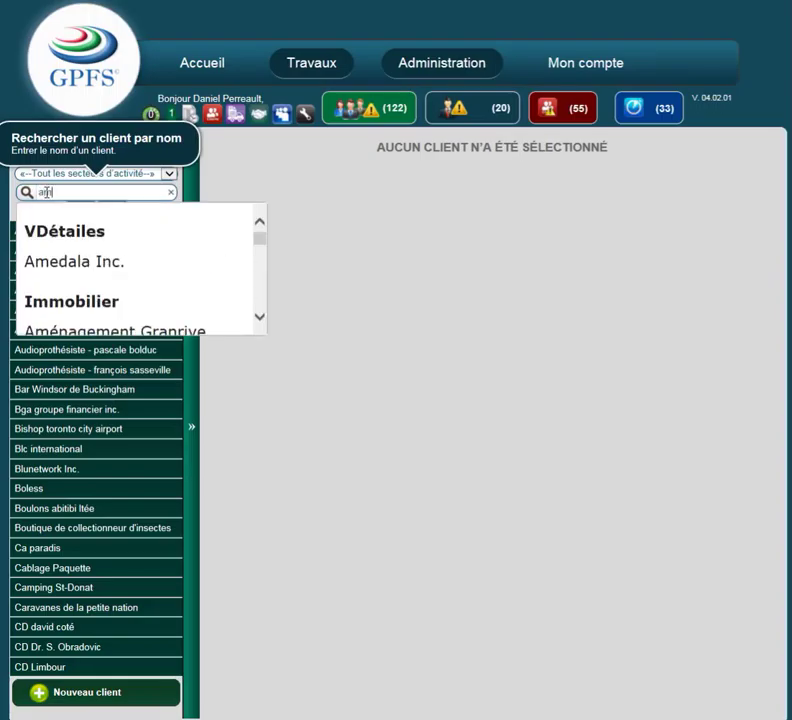
{"action": "scroll", "coordinate": [56, 310], "scroll_direction": "down", "scroll_amount": 1}
{"action": "scroll", "coordinate": [62, 306], "scroll_direction": "up", "scroll_amount": 1}
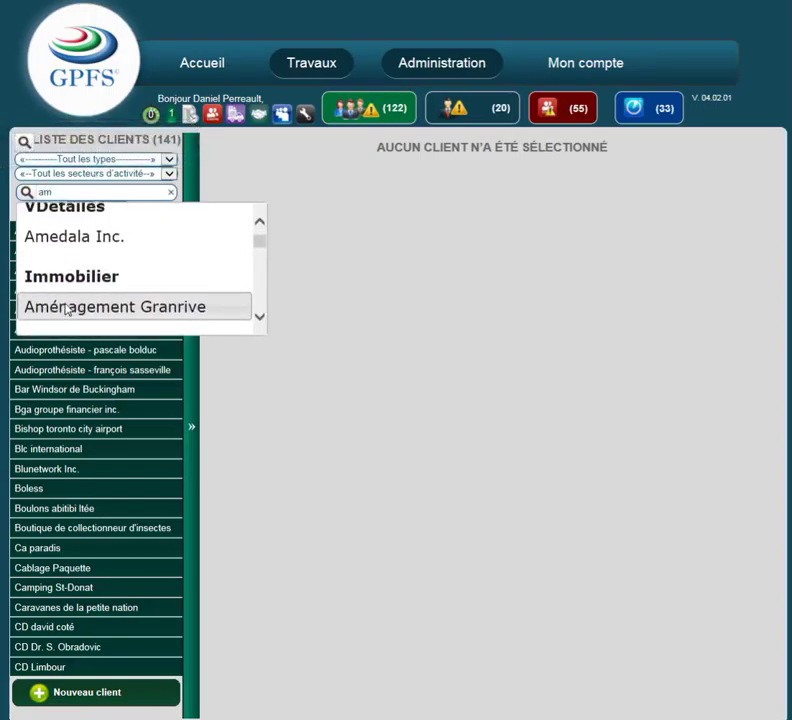
{"action": "left_click", "coordinate": [70, 258]}
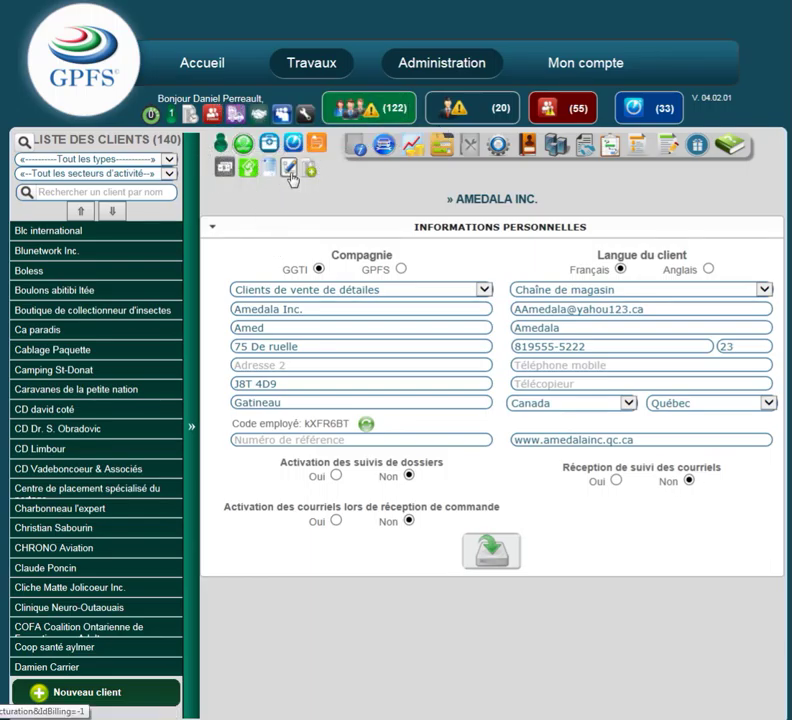
In general settings, save Clients construction et immobilier and Clients Manufacturier as default client types, with the Inventaire de pièces and Gestion partenaires shortcuts disabled
{"action": "mouse_move", "coordinate": [326, 86]}
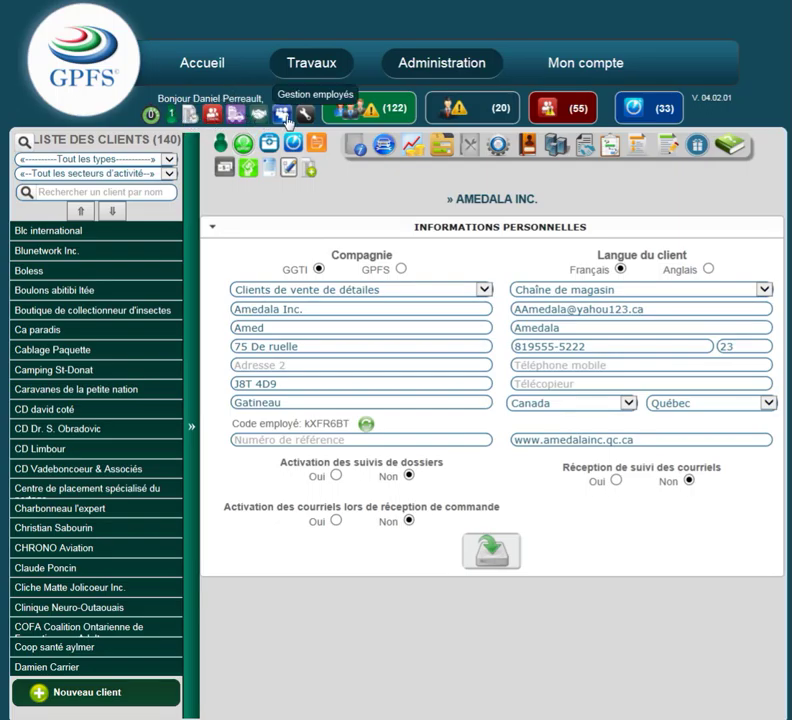
{"action": "mouse_move", "coordinate": [606, 70]}
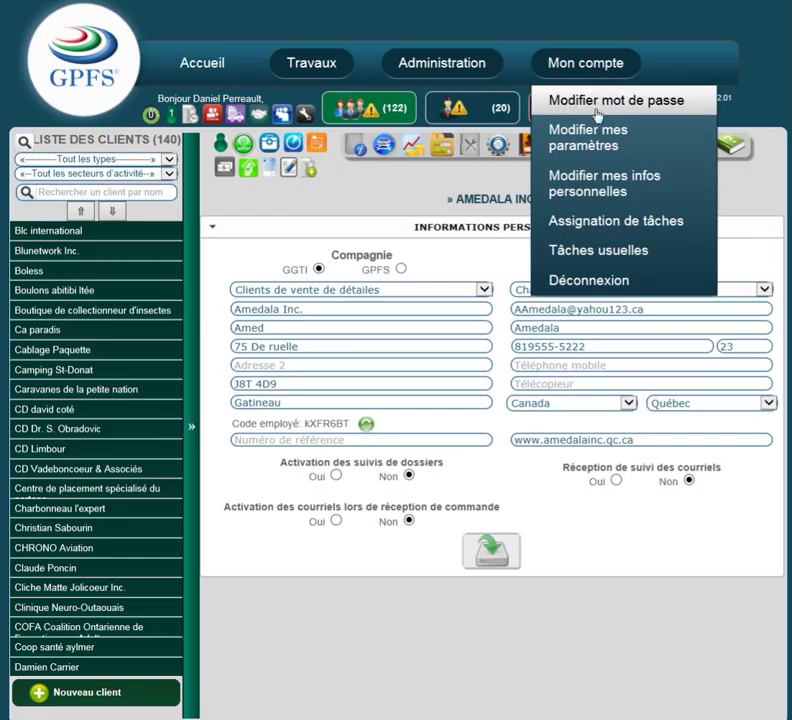
{"action": "left_click", "coordinate": [594, 140]}
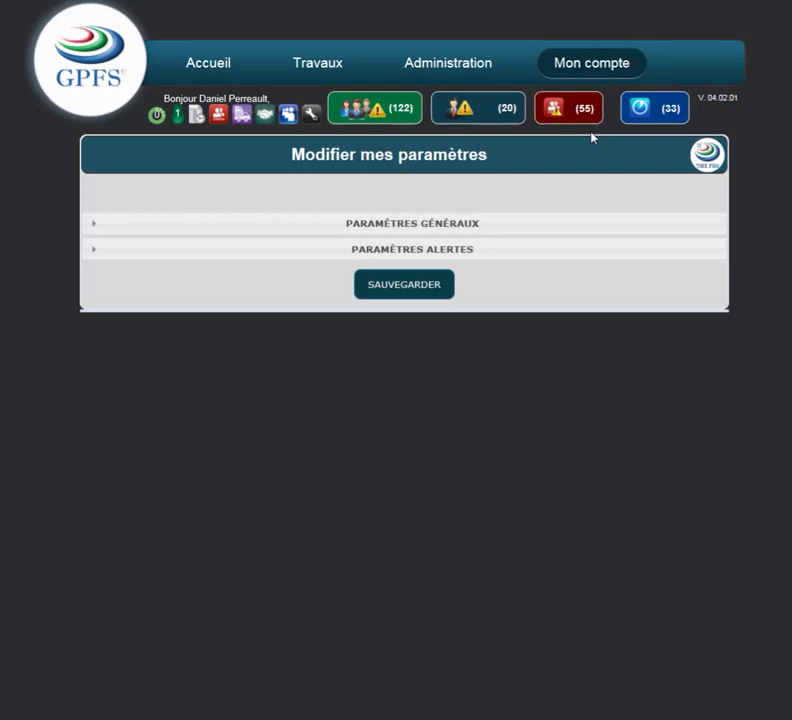
{"action": "left_click", "coordinate": [458, 225]}
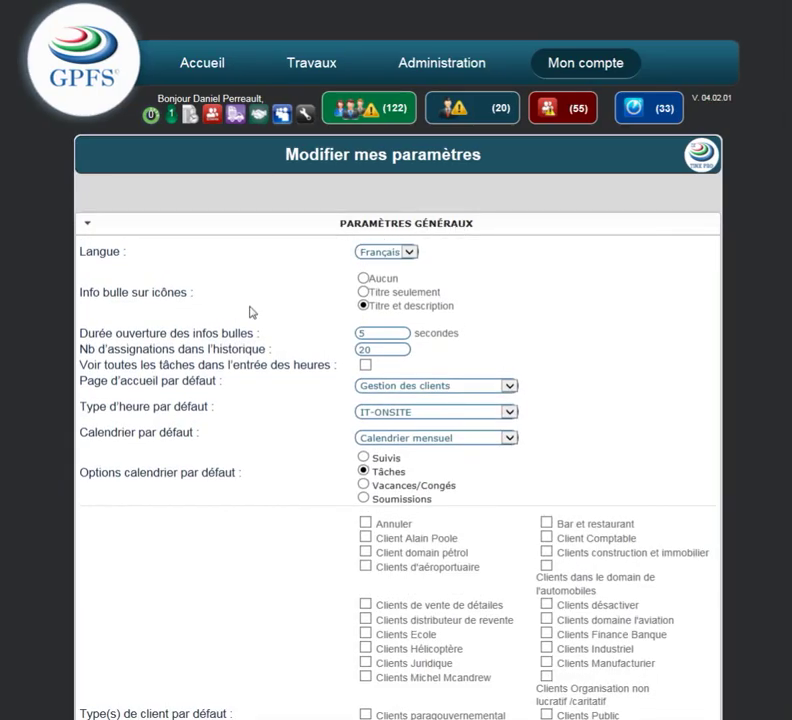
{"action": "scroll", "coordinate": [373, 565], "scroll_direction": "down", "scroll_amount": 5}
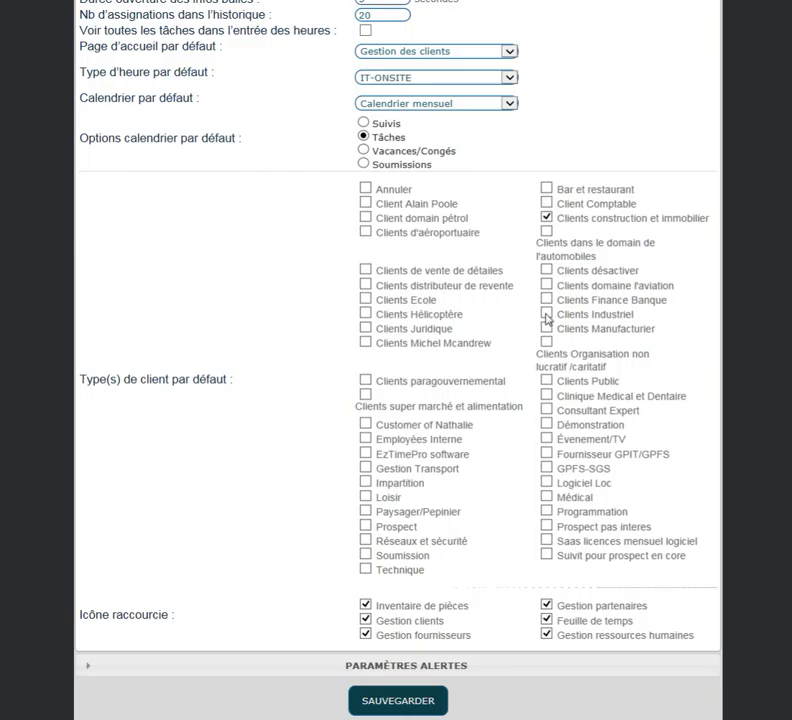
{"action": "left_click", "coordinate": [547, 330]}
{"action": "left_click", "coordinate": [547, 606]}
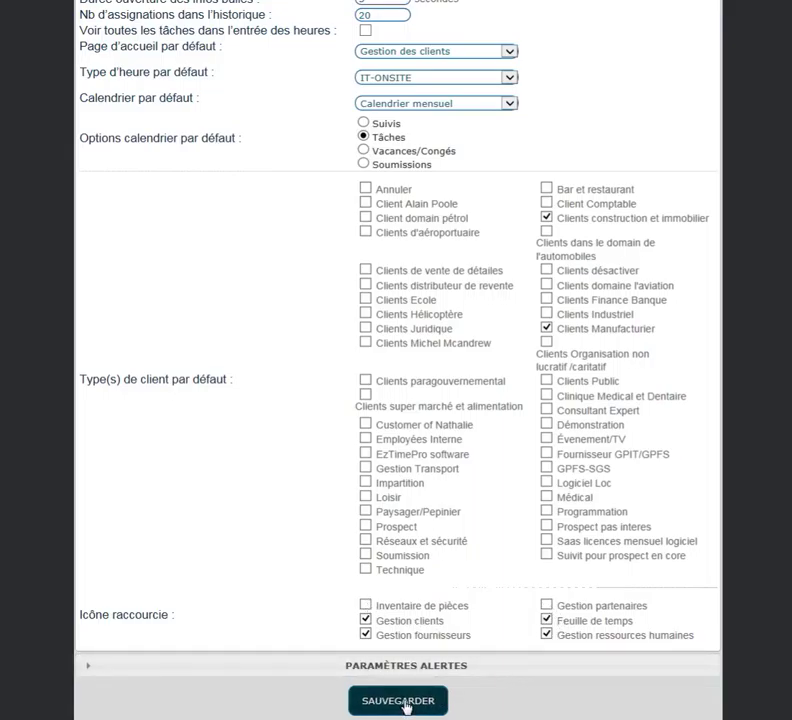
{"action": "left_click", "coordinate": [402, 701]}
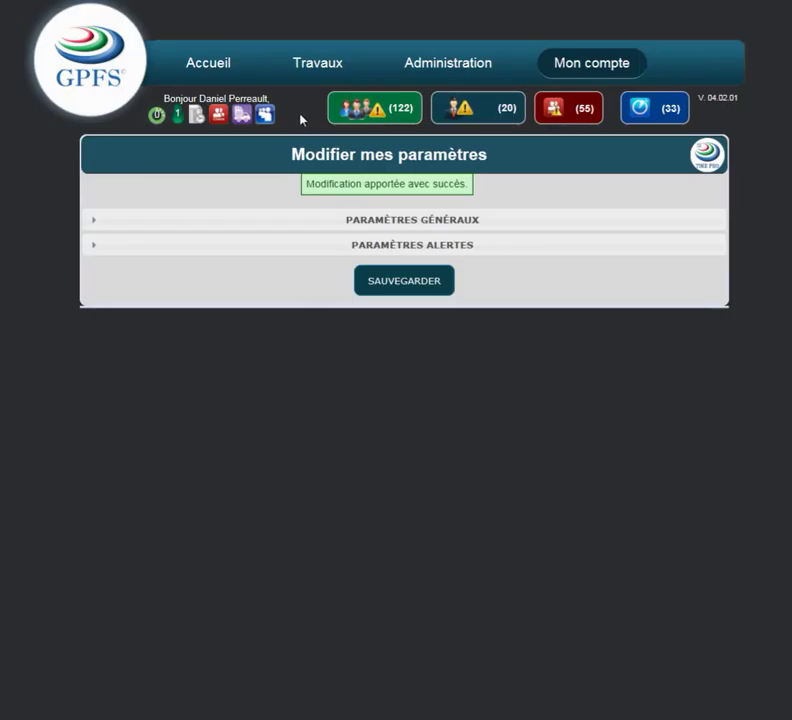
Open the client list and filter it by the type Bar et restaurant
{"action": "mouse_move", "coordinate": [328, 110]}
{"action": "mouse_move", "coordinate": [324, 214]}
{"action": "left_click", "coordinate": [220, 120]}
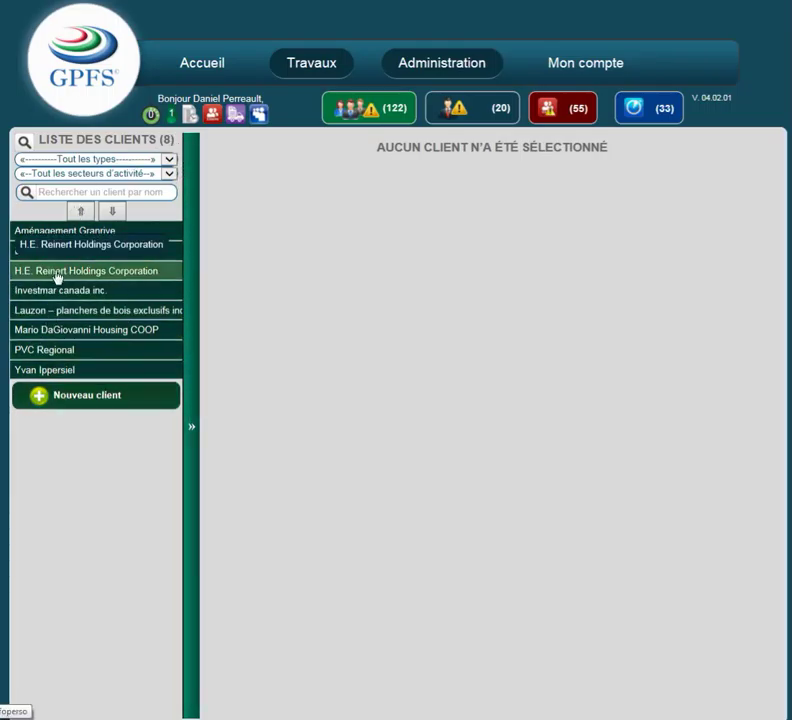
{"action": "left_click", "coordinate": [170, 160]}
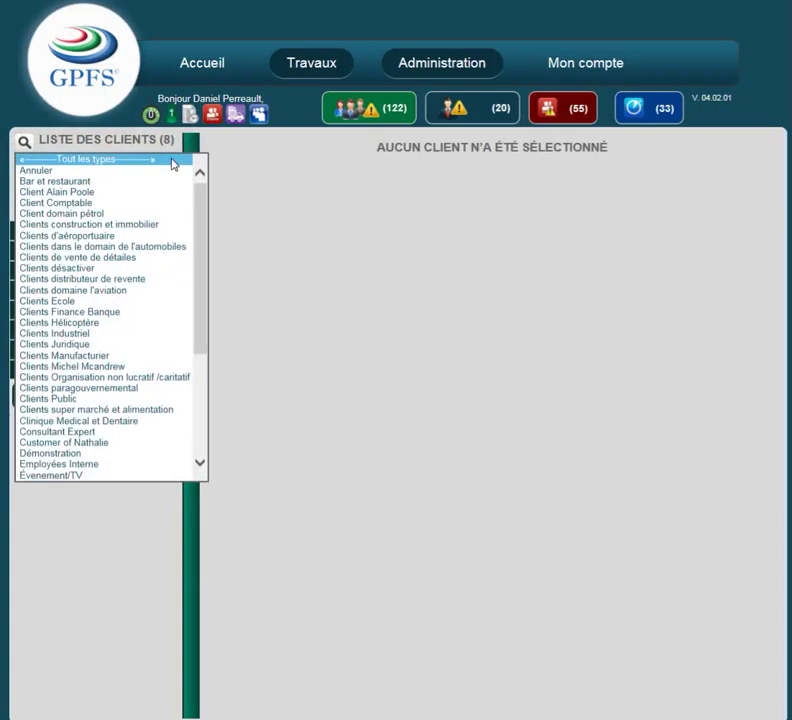
{"action": "left_click", "coordinate": [60, 183]}
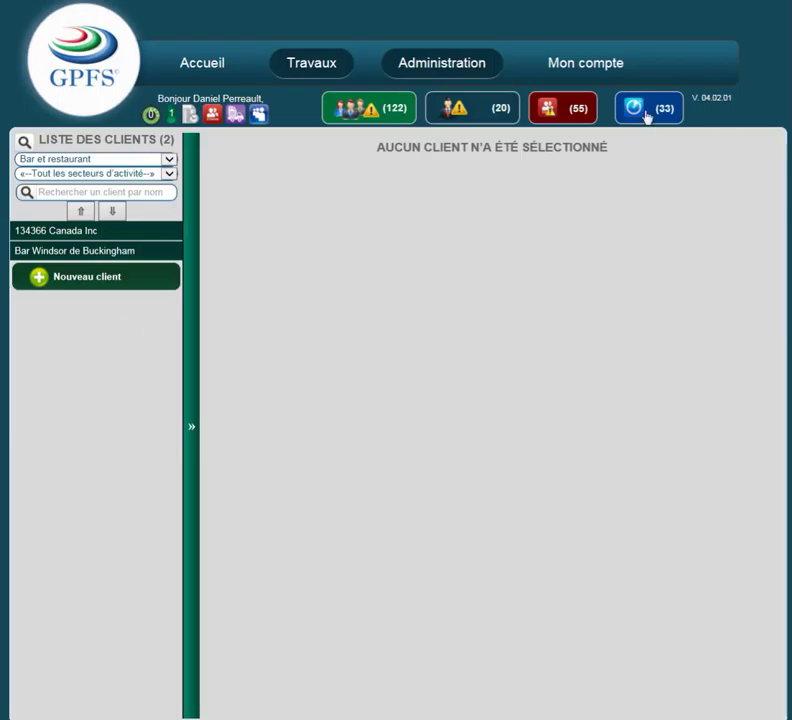
In the general account settings, clear both default client types, re-enable the Inventaire de pièces and Gestion partenaires shortcuts, and save
{"action": "mouse_move", "coordinate": [608, 72]}
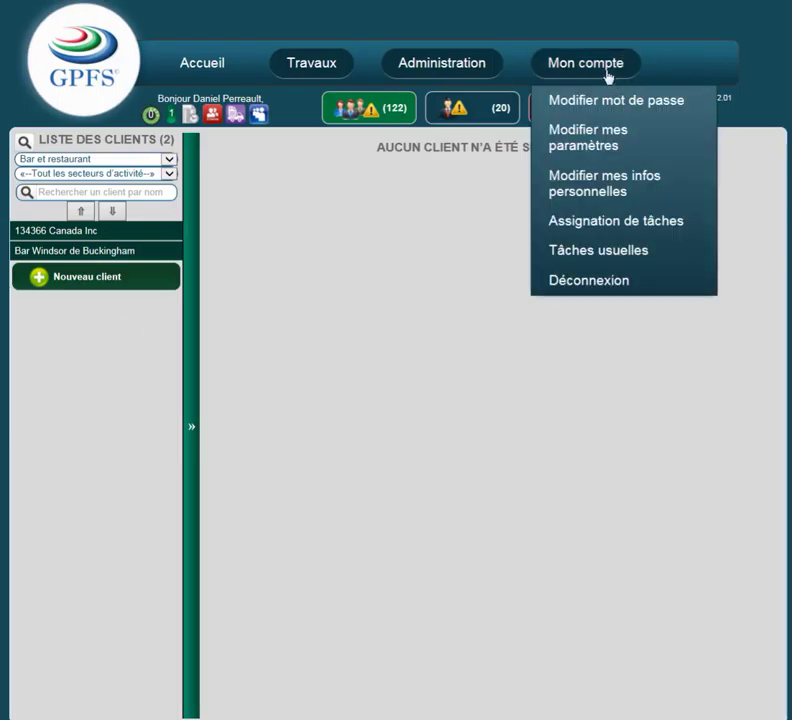
{"action": "left_click", "coordinate": [598, 146]}
{"action": "left_click", "coordinate": [418, 227]}
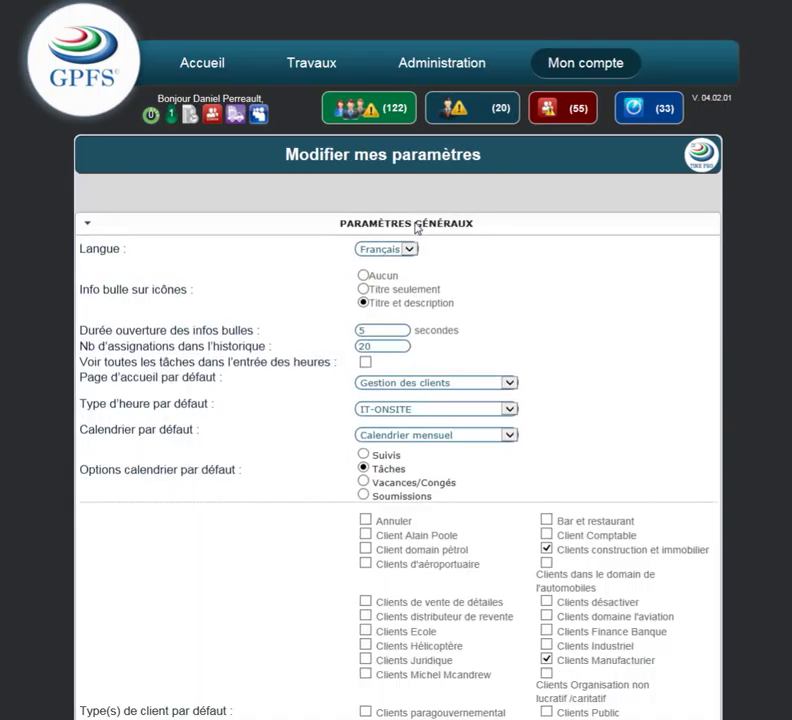
{"action": "scroll", "coordinate": [321, 496], "scroll_direction": "down", "scroll_amount": 3}
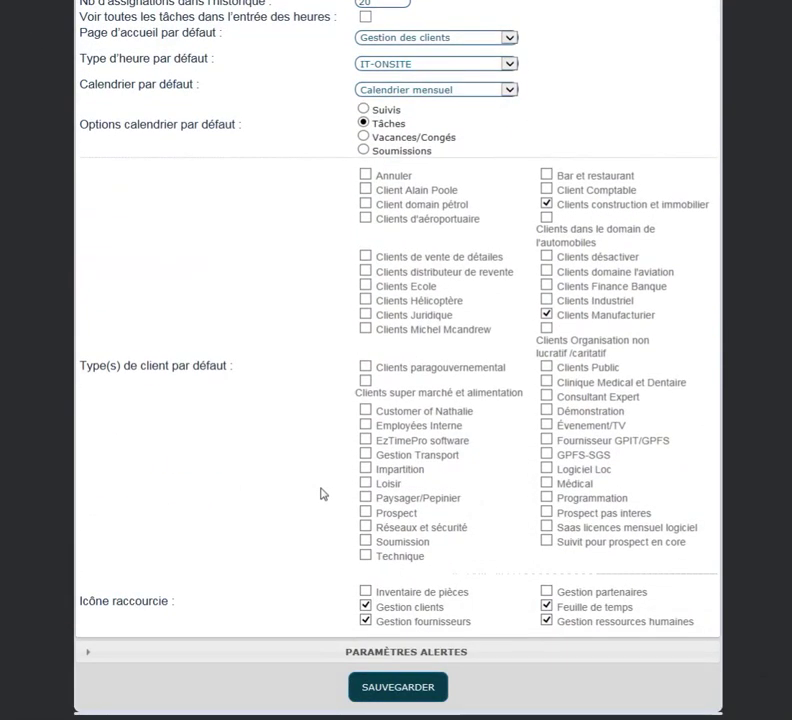
{"action": "scroll", "coordinate": [321, 495], "scroll_direction": "up", "scroll_amount": 1}
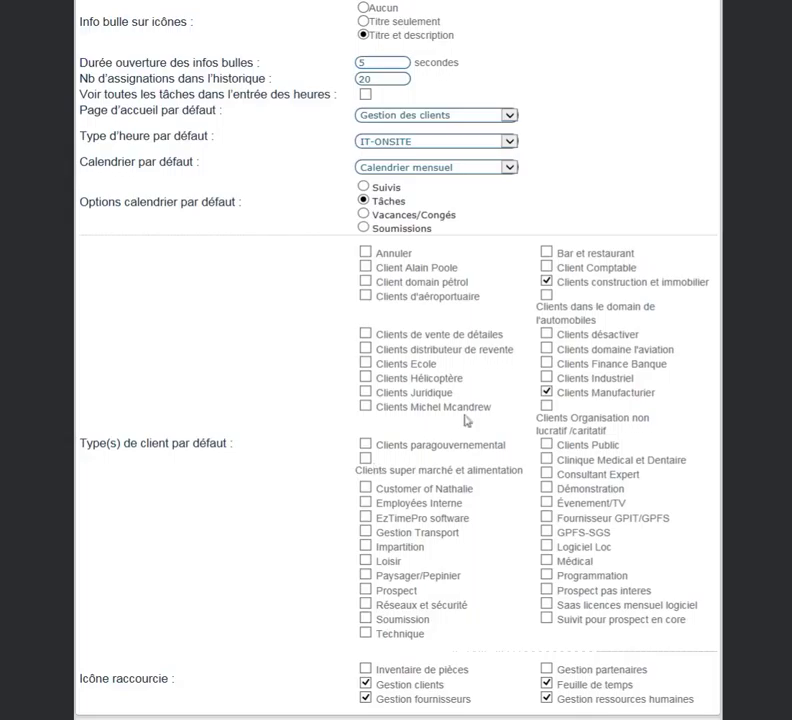
{"action": "left_click", "coordinate": [546, 282]}
{"action": "left_click", "coordinate": [547, 393]}
{"action": "scroll", "coordinate": [463, 667], "scroll_direction": "down", "scroll_amount": 1}
{"action": "left_click", "coordinate": [366, 591]}
{"action": "left_click", "coordinate": [546, 591]}
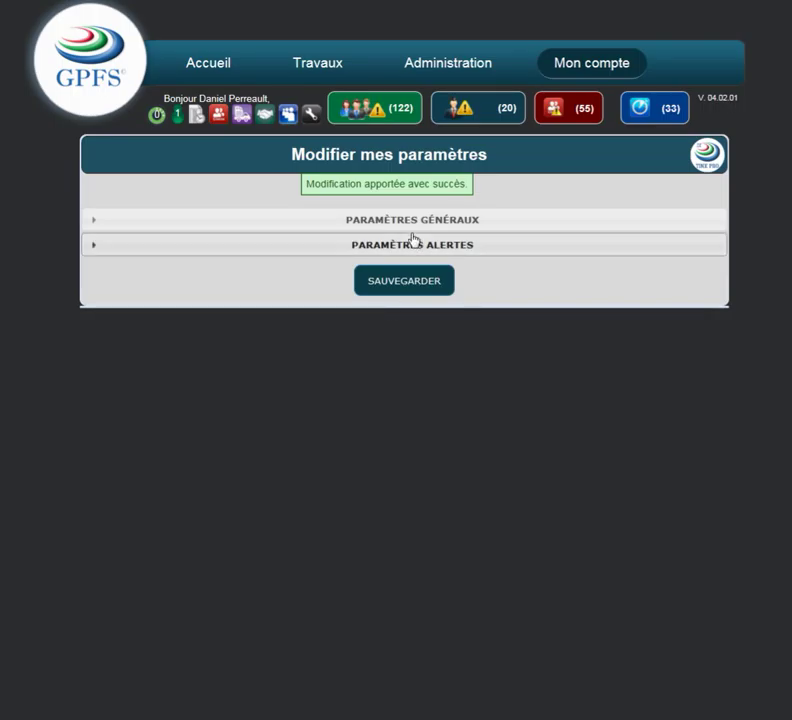
View the client list again and go to the home dashboard
{"action": "left_click", "coordinate": [219, 116]}
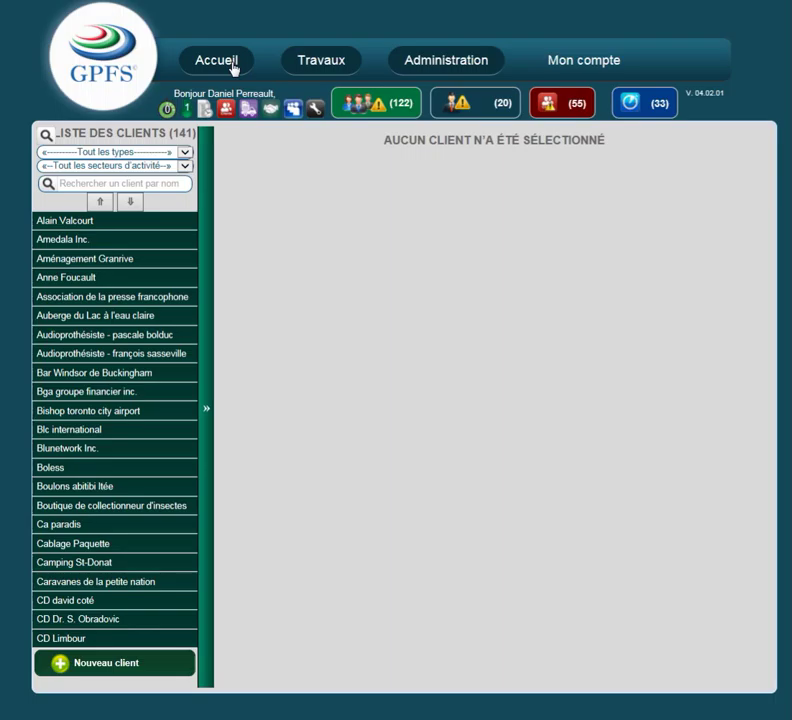
{"action": "left_click", "coordinate": [233, 67]}
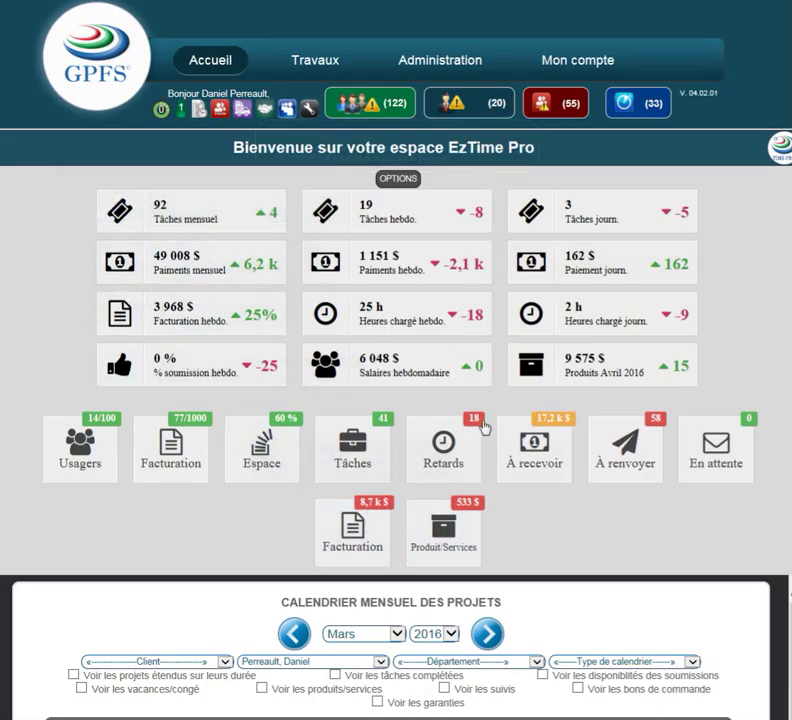
Examine the general account settings, including the default home page, and return to the home dashboard
{"action": "left_click", "coordinate": [583, 61]}
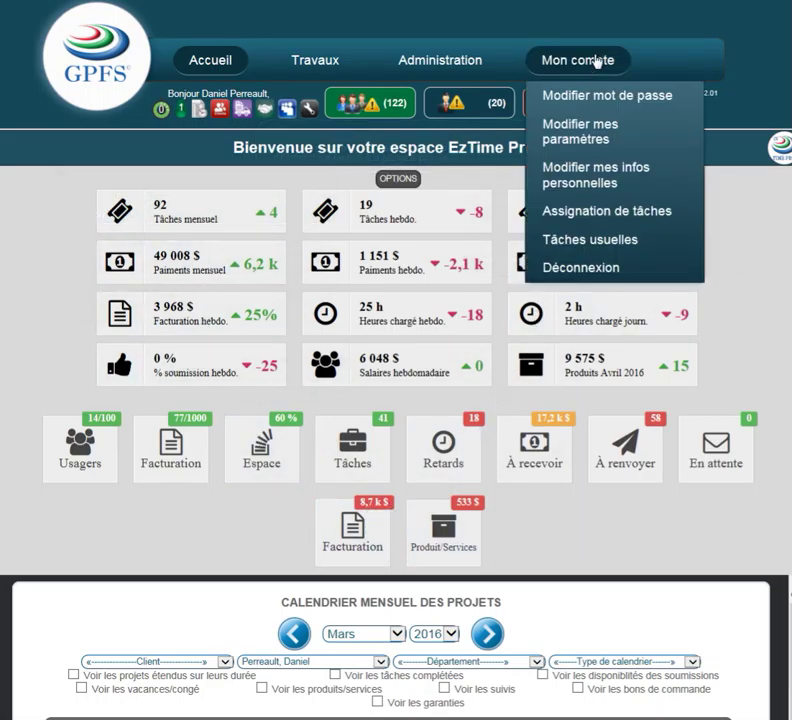
{"action": "left_click", "coordinate": [580, 138]}
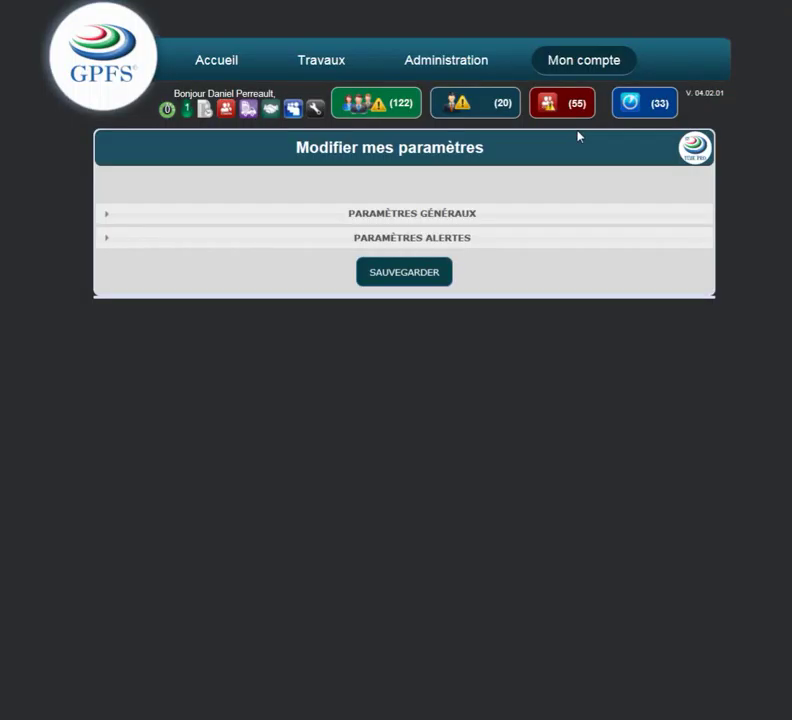
{"action": "left_click", "coordinate": [457, 214]}
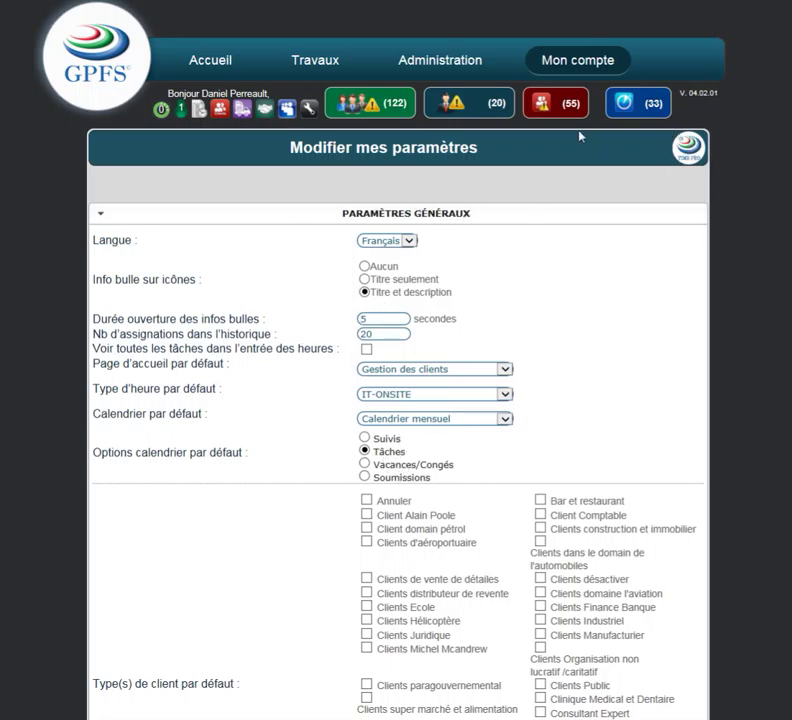
{"action": "left_click", "coordinate": [224, 65]}
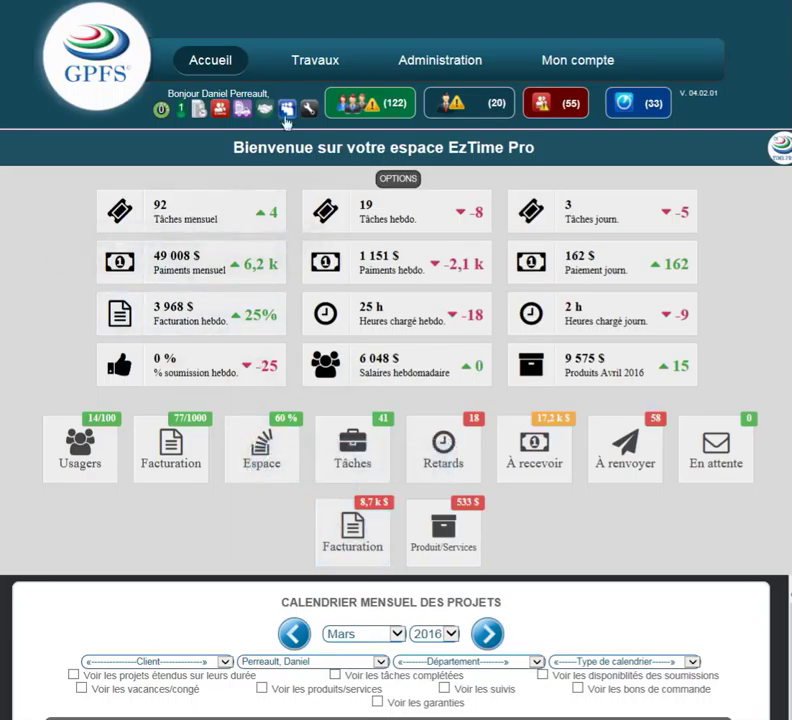
Look over the options available under Travaux and open the client list through its shortcut
{"action": "left_click", "coordinate": [318, 62]}
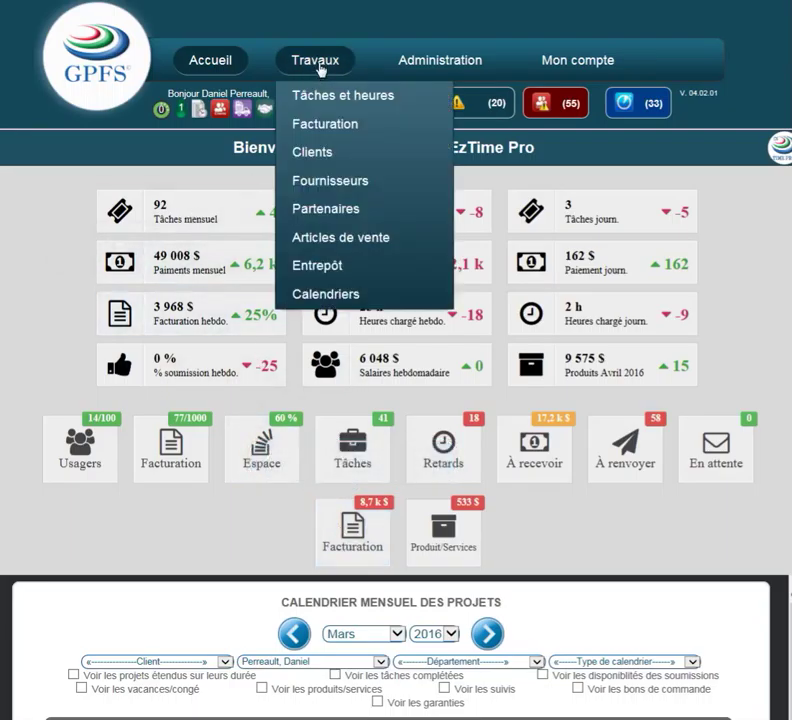
{"action": "mouse_move", "coordinate": [551, 67]}
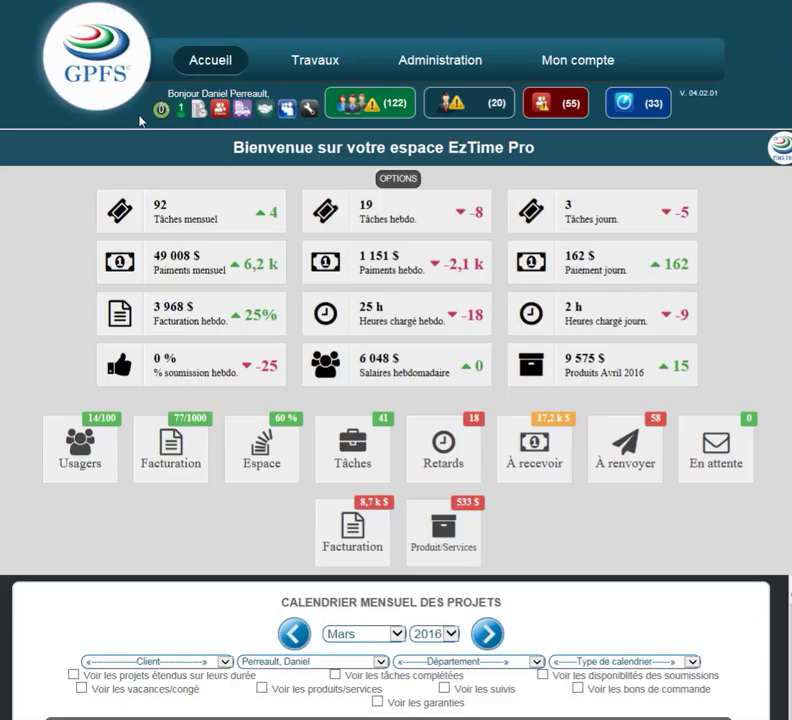
{"action": "left_click", "coordinate": [219, 108]}
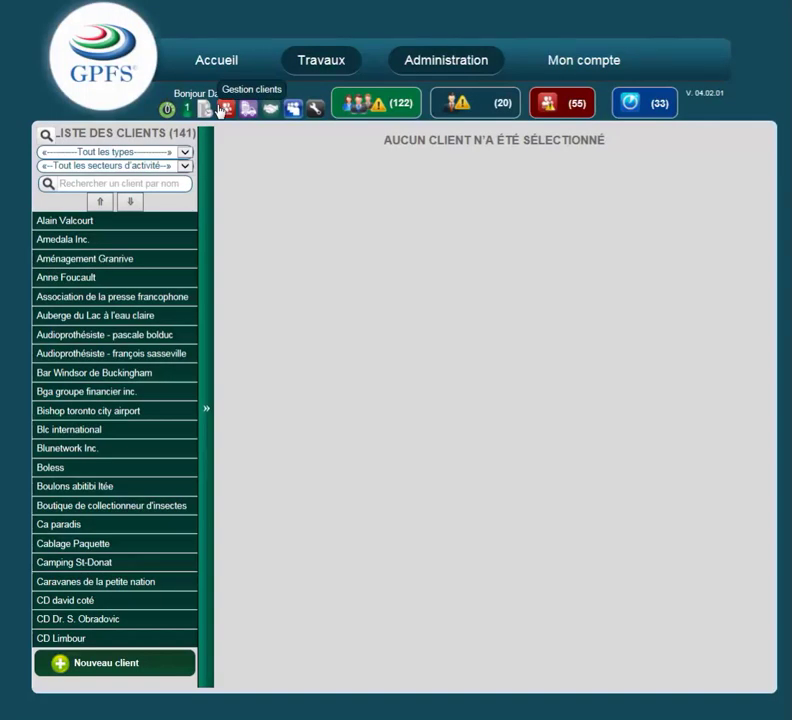